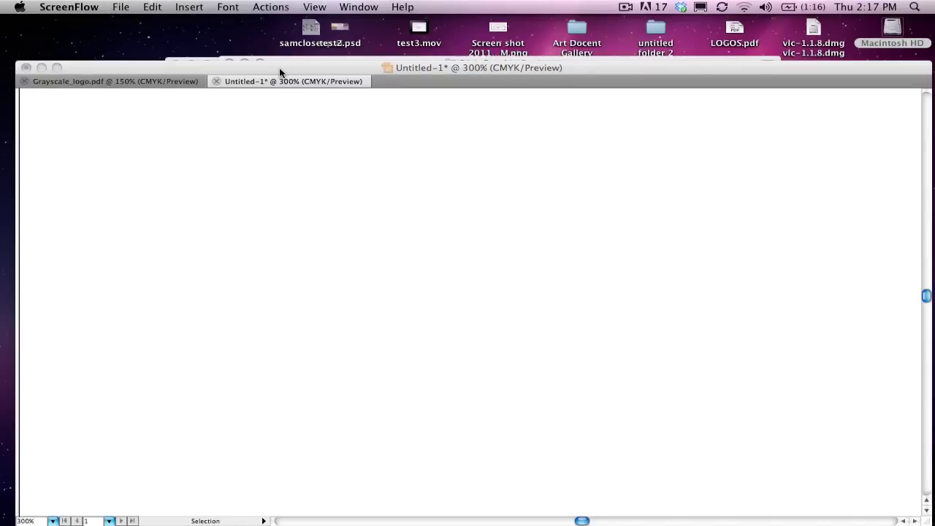
# - Bring the blank Untitled-1 Illustrator document window to the front
pyautogui.moveTo(279, 67); pyautogui.dragTo(275, 66)
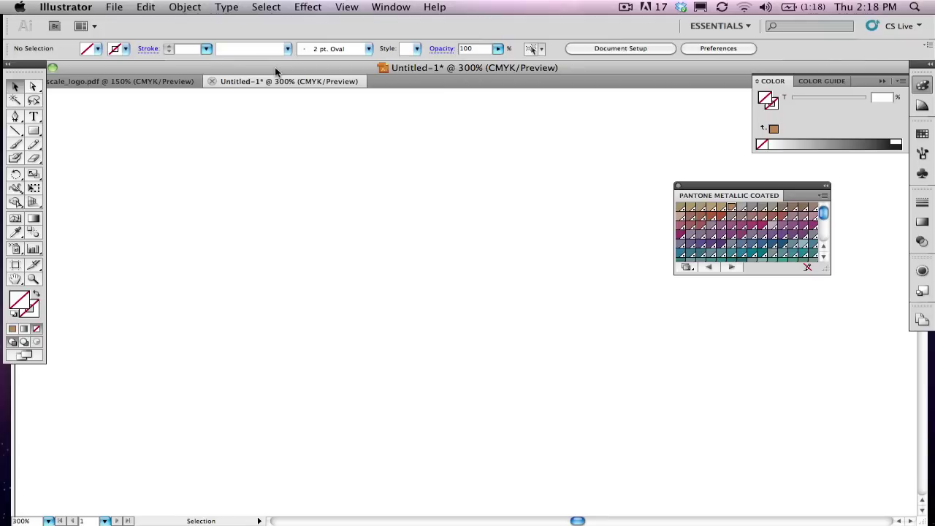
# - Place the BIGMOUTH logo.jpg image on the artboard, then deselect it
pyautogui.click(117, 8)
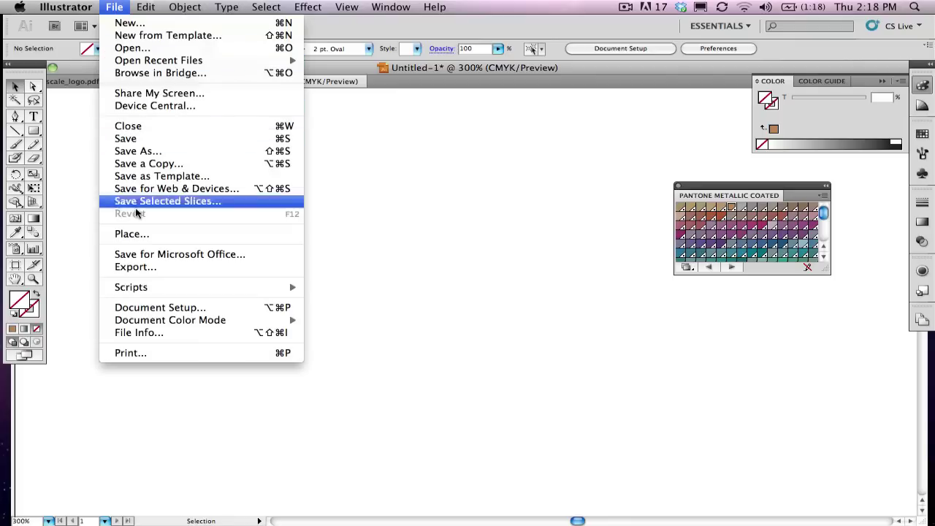
pyautogui.click(136, 233)
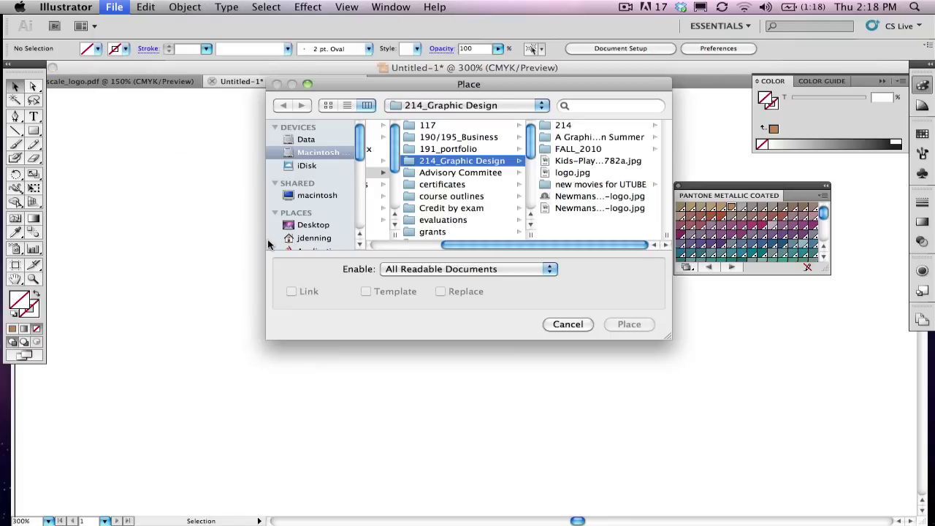
pyautogui.click(548, 176)
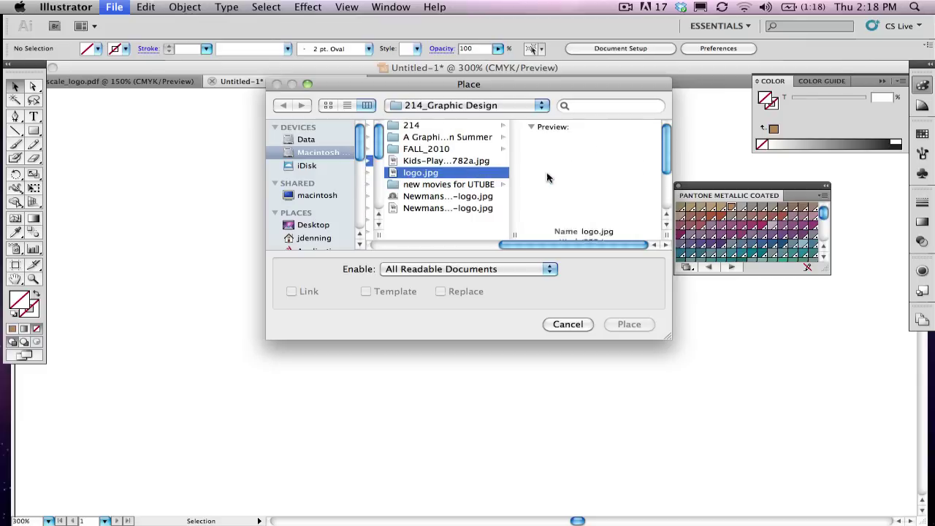
pyautogui.click(630, 324)
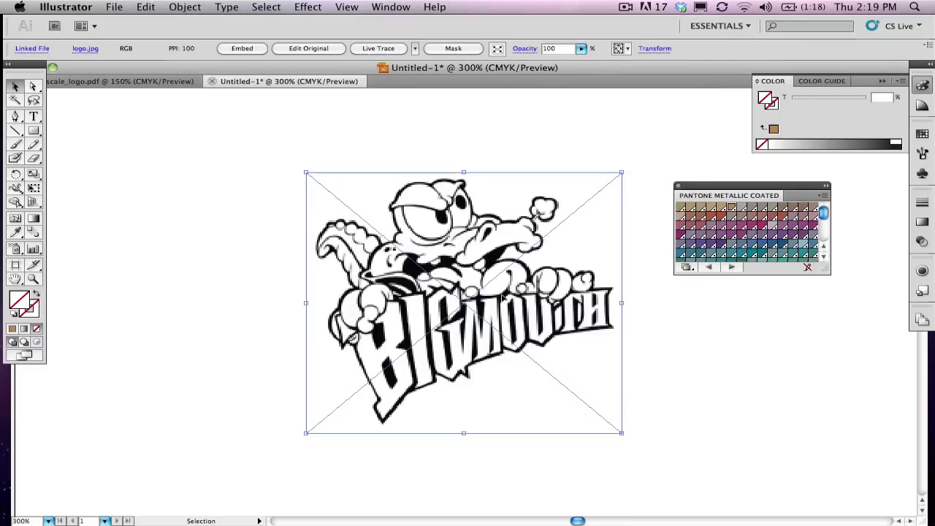
pyautogui.click(695, 348)
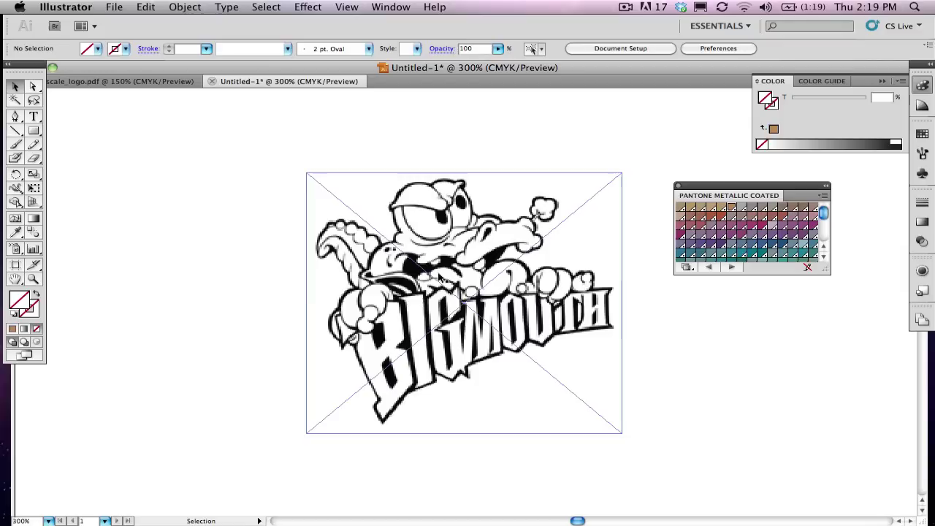
# - Hide the image frame edges with Cmd+H and reselect the placed logo.jpg
pyautogui.click(438, 281)
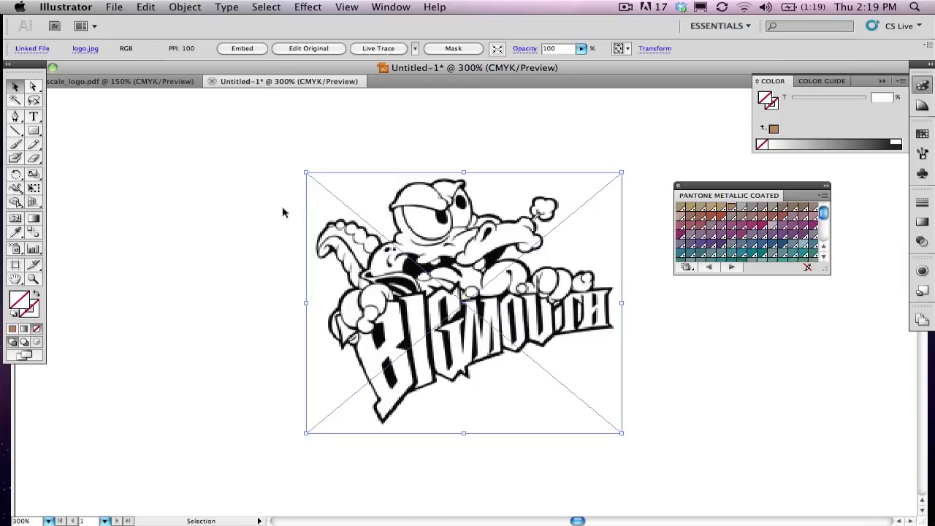
pyautogui.click(231, 240)
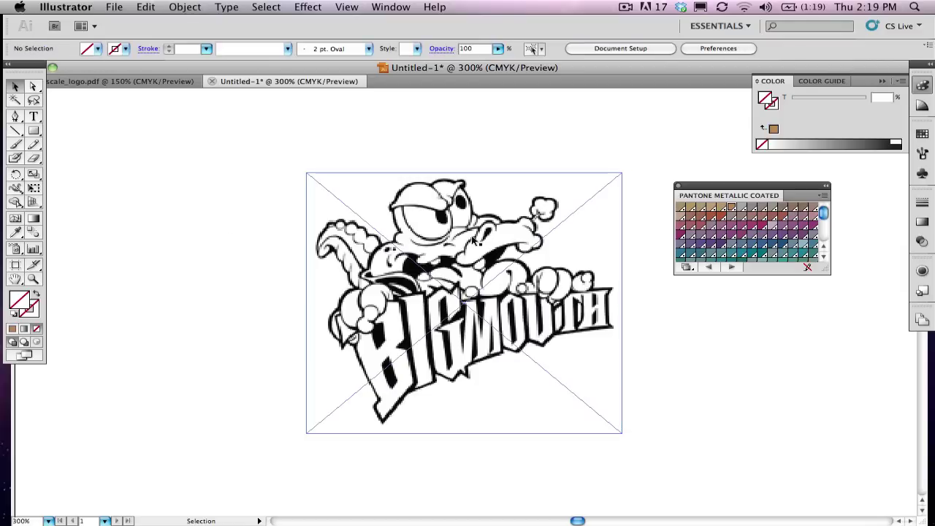
pyautogui.press('super+h')
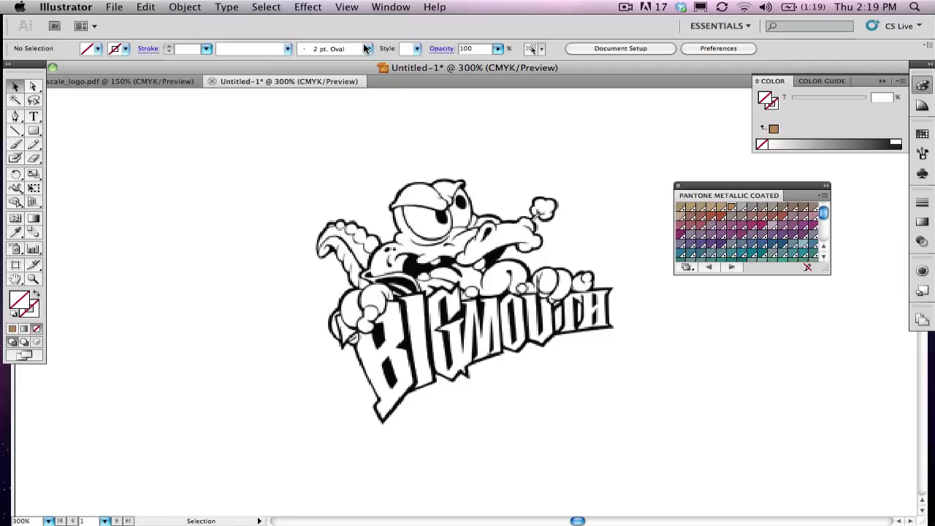
pyautogui.press('super+a')
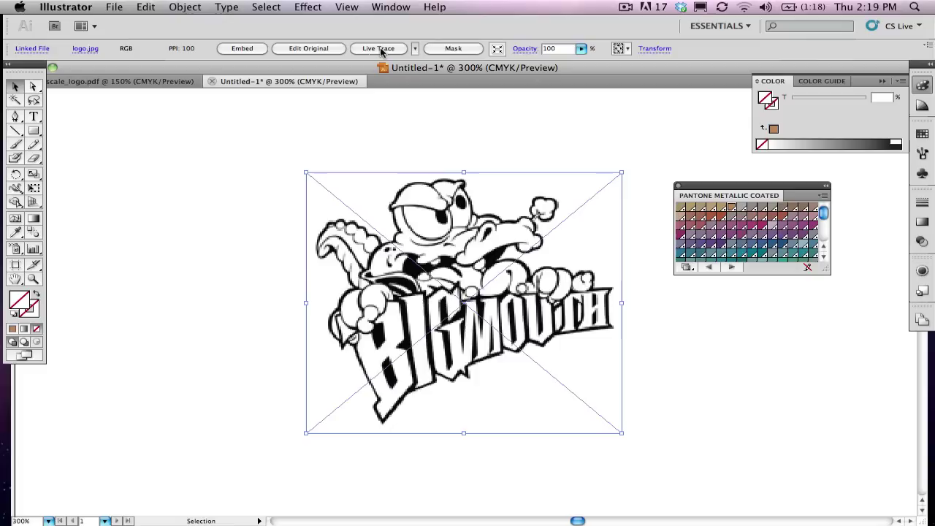
# - Live Trace the logo and settle the trace threshold at 163 after trying other values
pyautogui.click(378, 49)
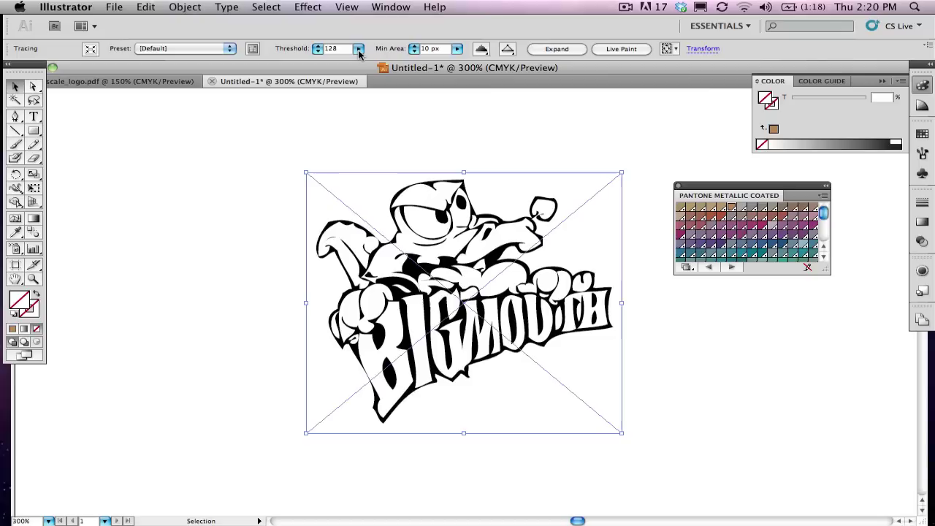
pyautogui.click(357, 50)
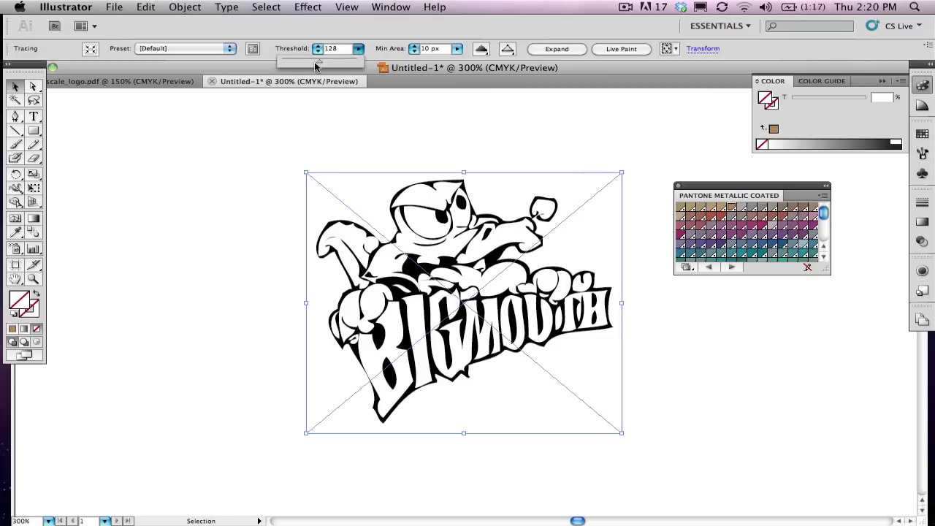
pyautogui.moveTo(319, 66)
pyautogui.mouseDown()
pyautogui.moveTo(332, 66)
pyautogui.moveTo(315, 67)
pyautogui.mouseUp()
pyautogui.click(358, 49)
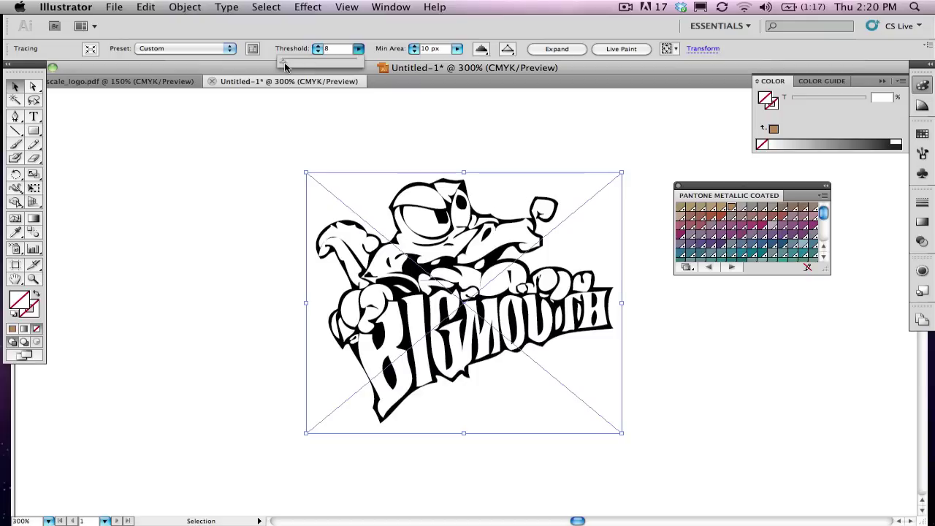
pyautogui.moveTo(285, 66); pyautogui.dragTo(290, 67)
pyautogui.moveTo(286, 67); pyautogui.dragTo(320, 65)
pyautogui.moveTo(320, 66); pyautogui.dragTo(329, 65)
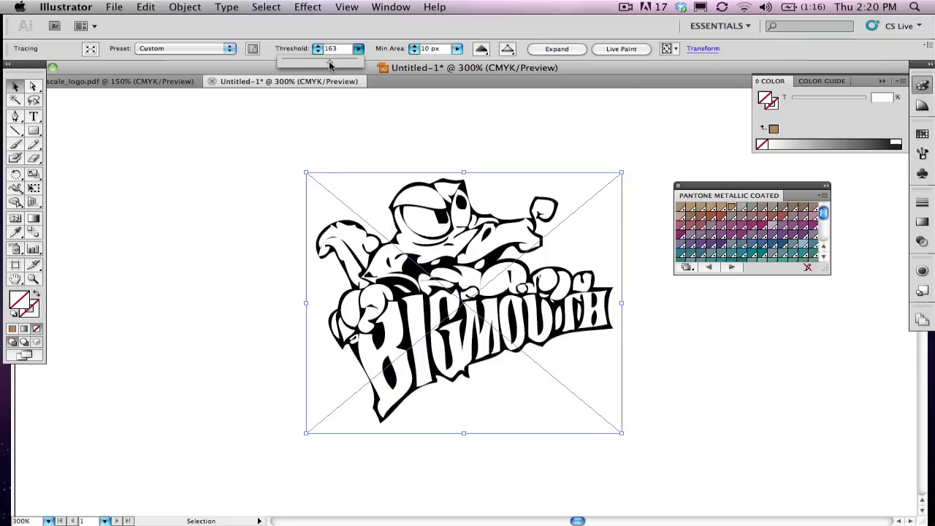
# - Apply the Black and White Logo tracing preset (threshold 160, 4 px minimum area)
pyautogui.click(183, 51)
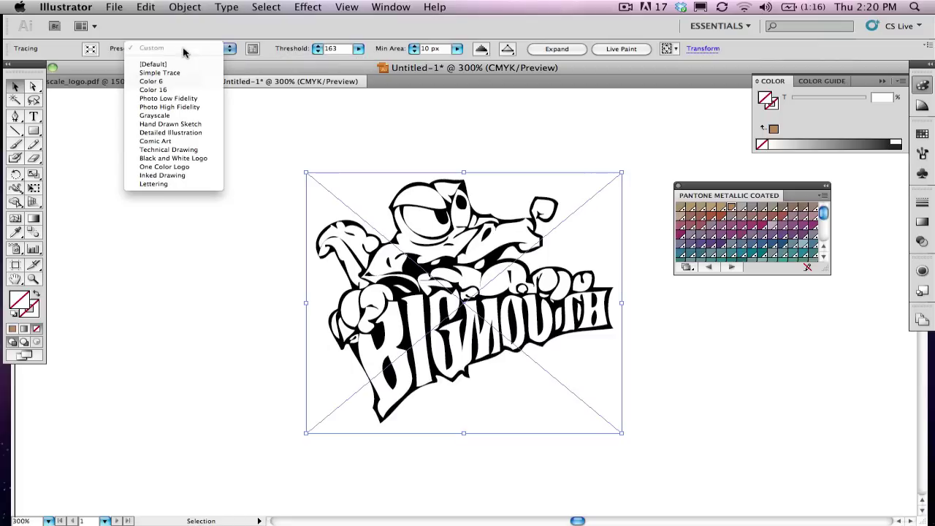
pyautogui.click(165, 160)
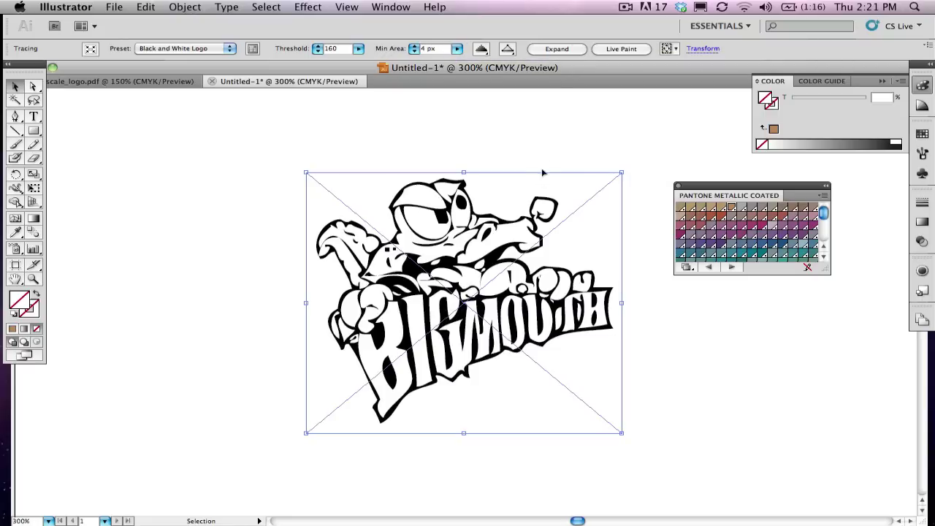
# - Expand the live trace into vector paths and ungroup the resulting logo objects
pyautogui.click(555, 49)
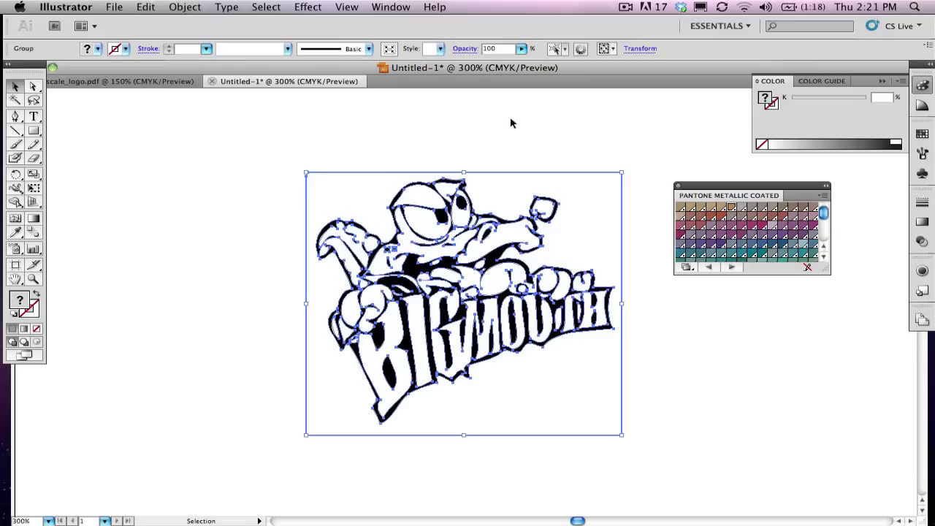
pyautogui.click(186, 7)
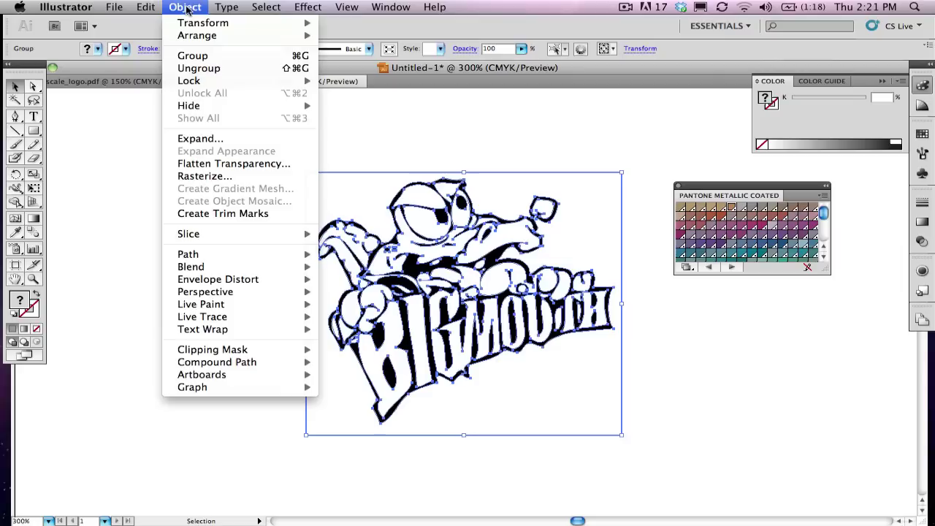
pyautogui.click(195, 69)
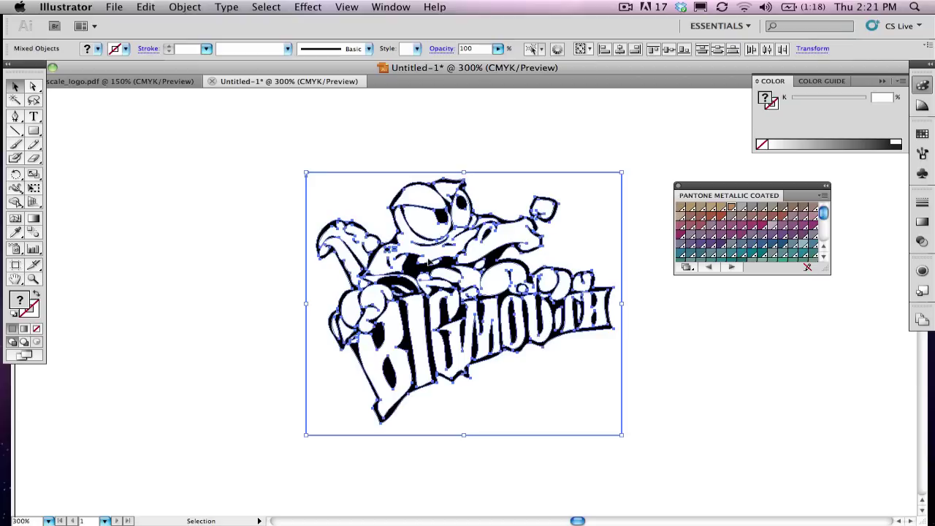
# - Select the tongue's anchor points with Direct Selection and zoom in to 600% on the mouth
pyautogui.click(721, 310)
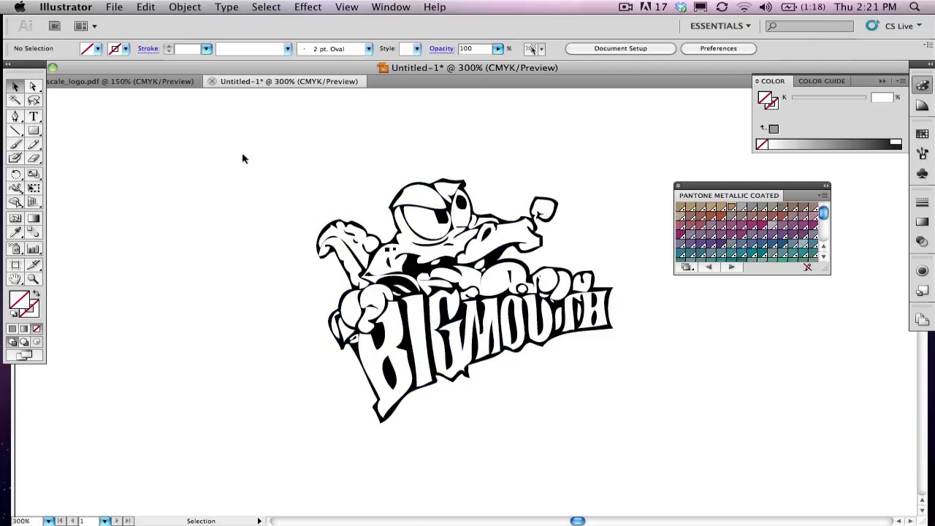
pyautogui.click(35, 88)
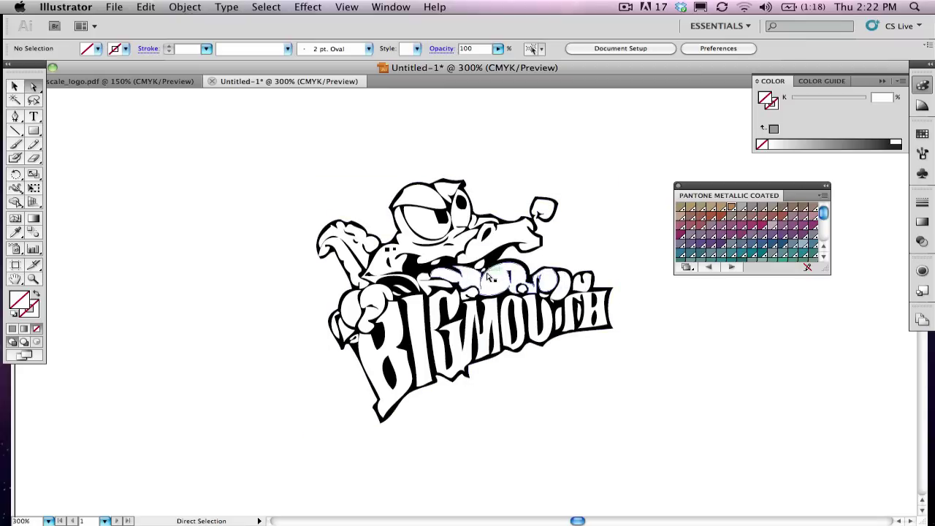
pyautogui.click(509, 278)
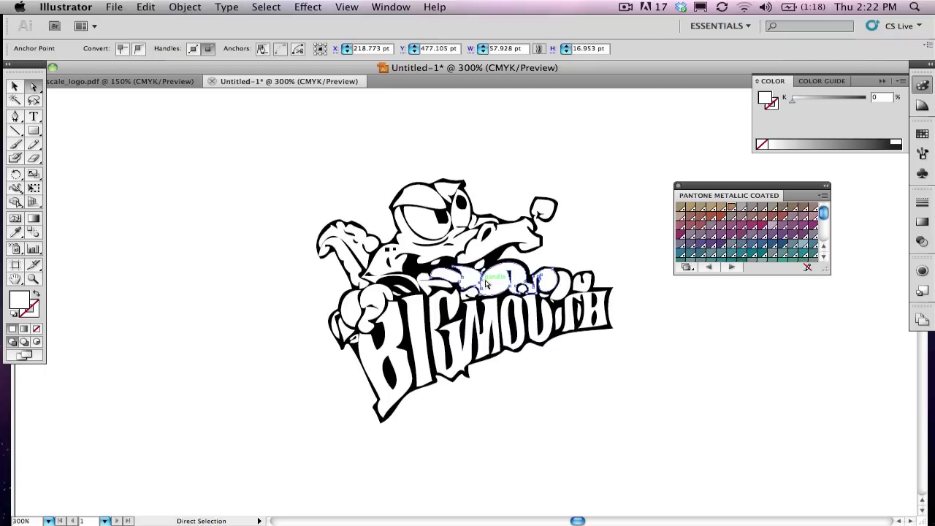
pyautogui.moveTo(484, 284); pyautogui.dragTo(559, 464)
pyautogui.press('z')
pyautogui.click(497, 289)
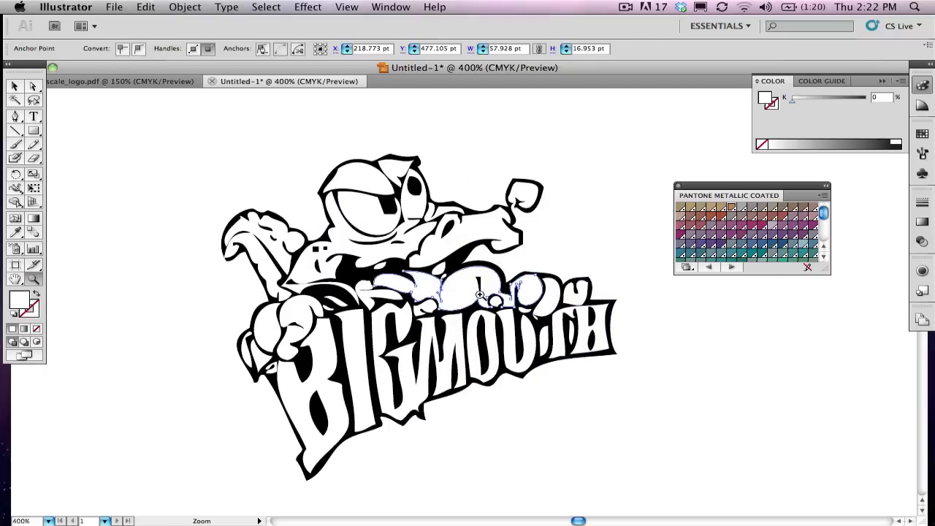
pyautogui.click(478, 295)
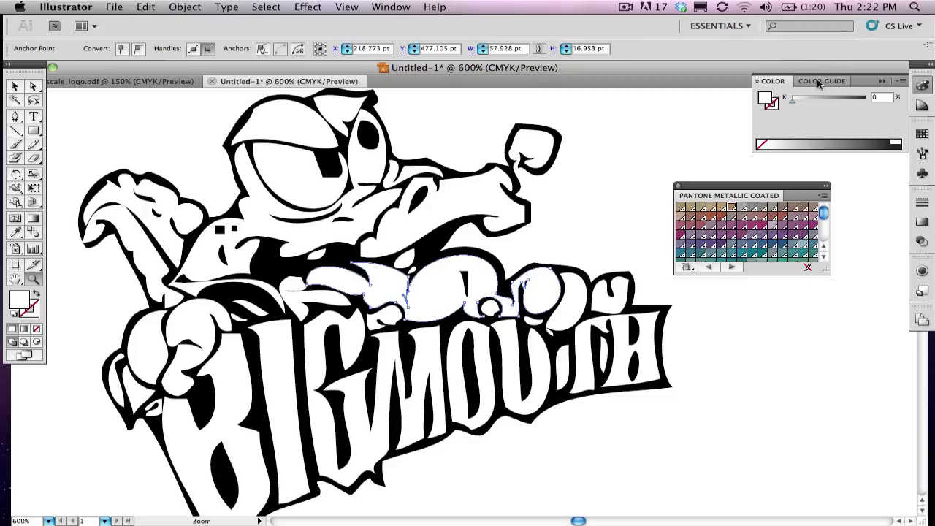
# - Load the Pantone Metallic Coated library and fill the tongue with teal PANTONE 8223 C
pyautogui.click(922, 134)
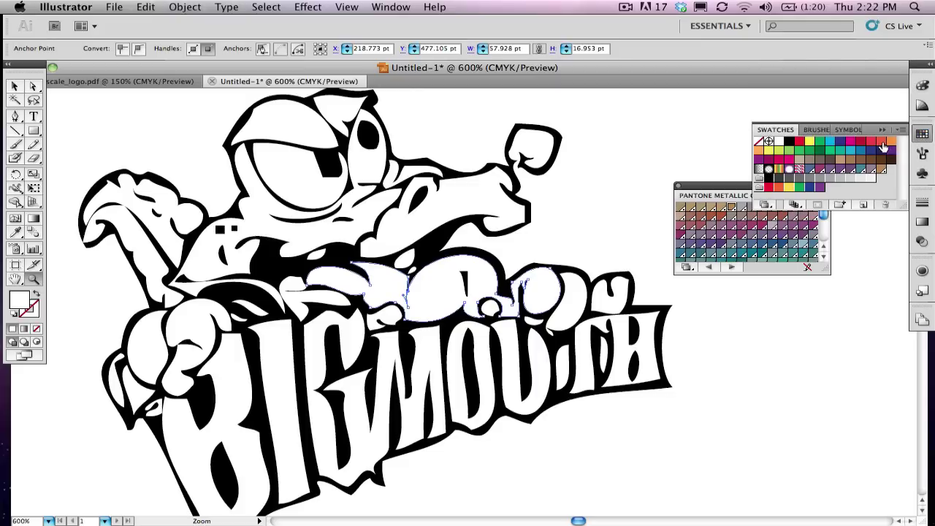
pyautogui.click(903, 130)
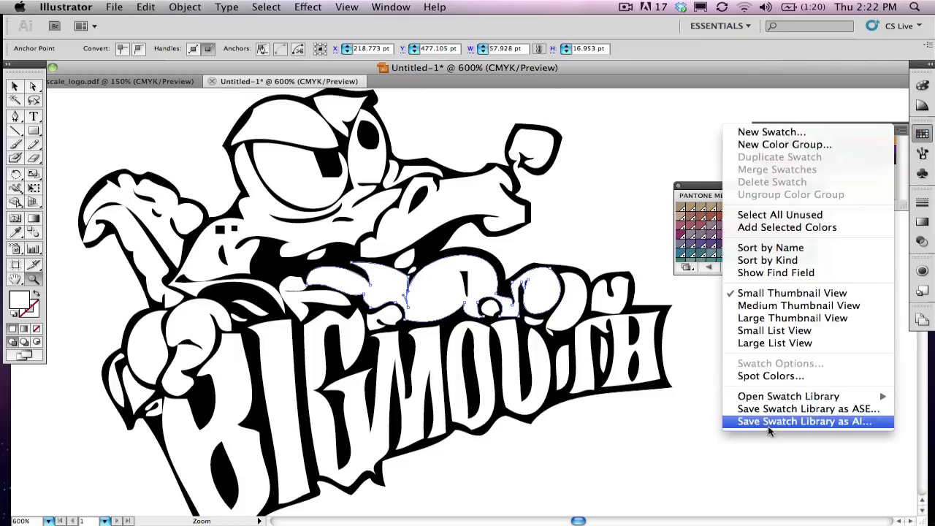
pyautogui.moveTo(766, 399)
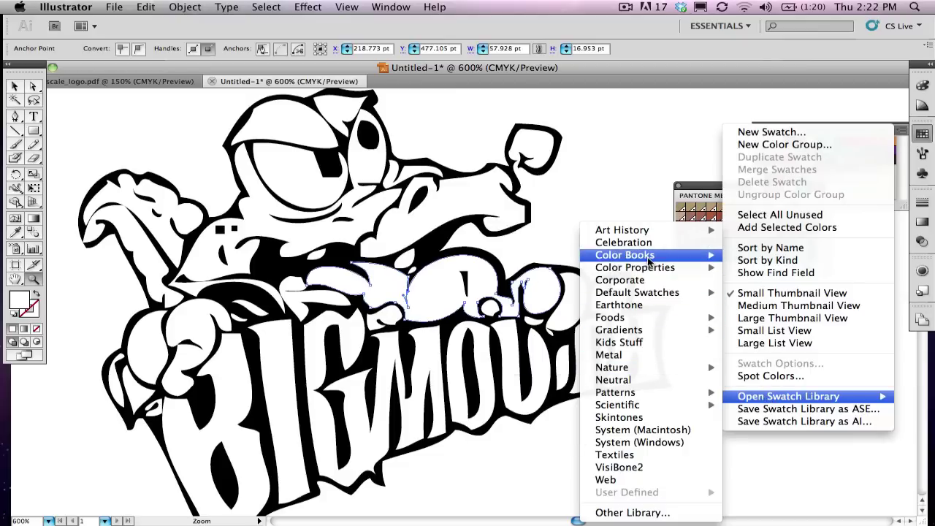
pyautogui.moveTo(646, 260)
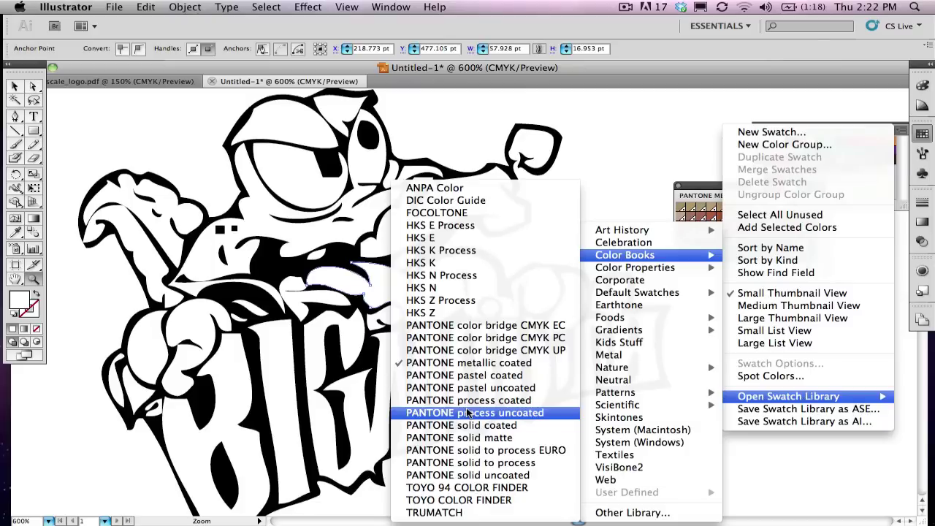
pyautogui.click(612, 167)
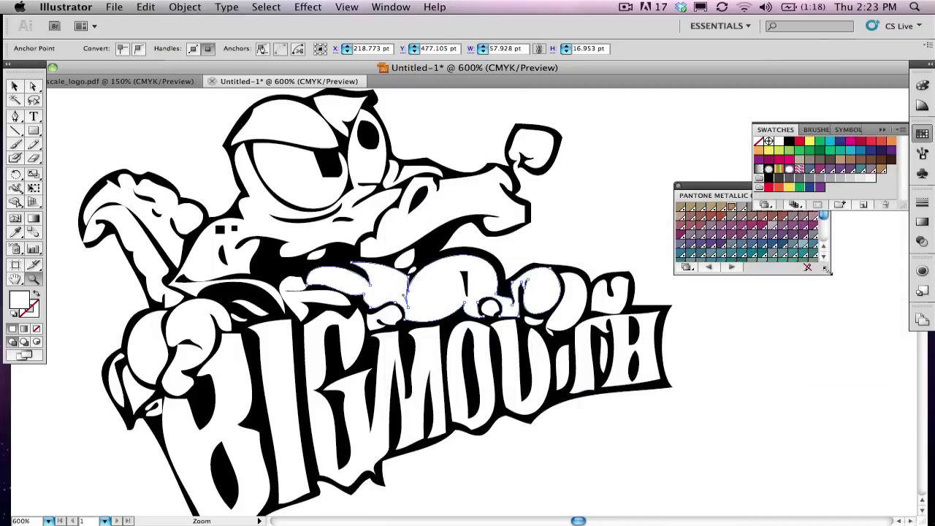
pyautogui.moveTo(826, 268); pyautogui.dragTo(912, 454)
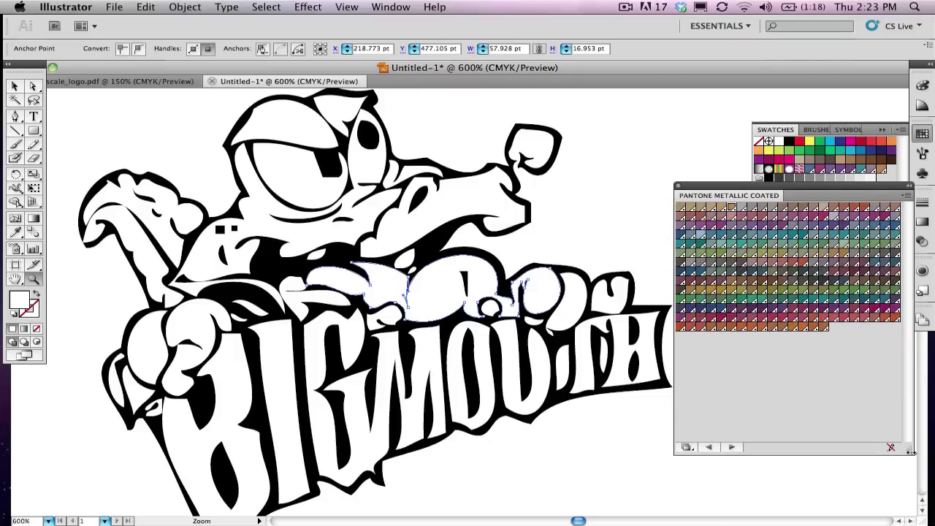
pyautogui.click(783, 235)
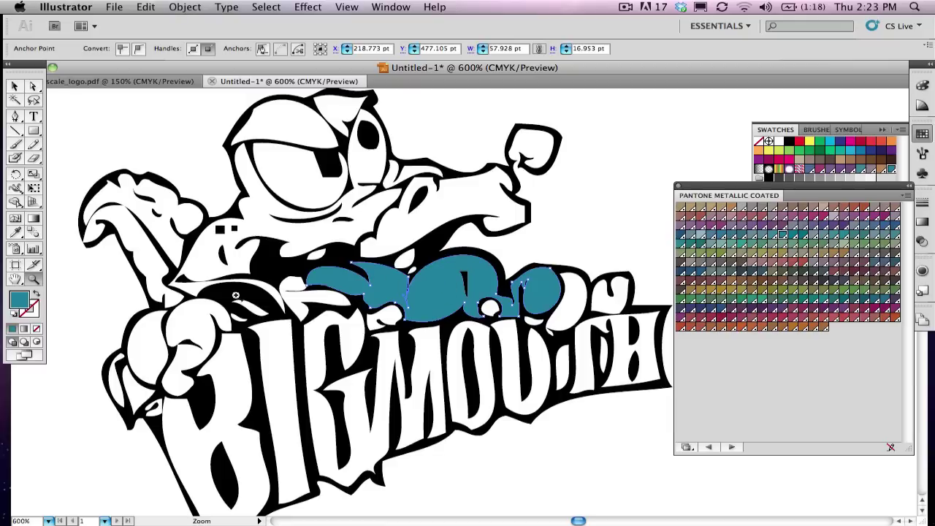
# - Set the tongue's fill to None and its stroke to PANTONE 8223 C
pyautogui.click(37, 330)
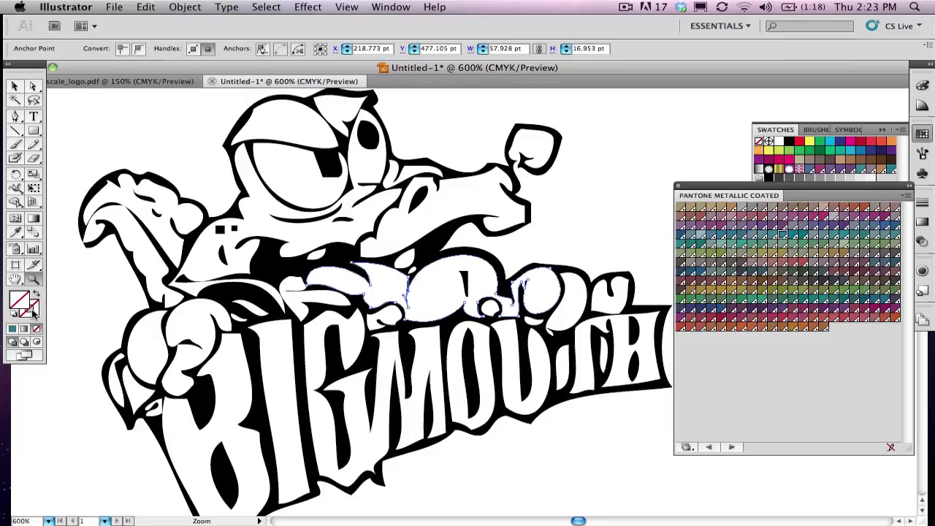
pyautogui.click(782, 236)
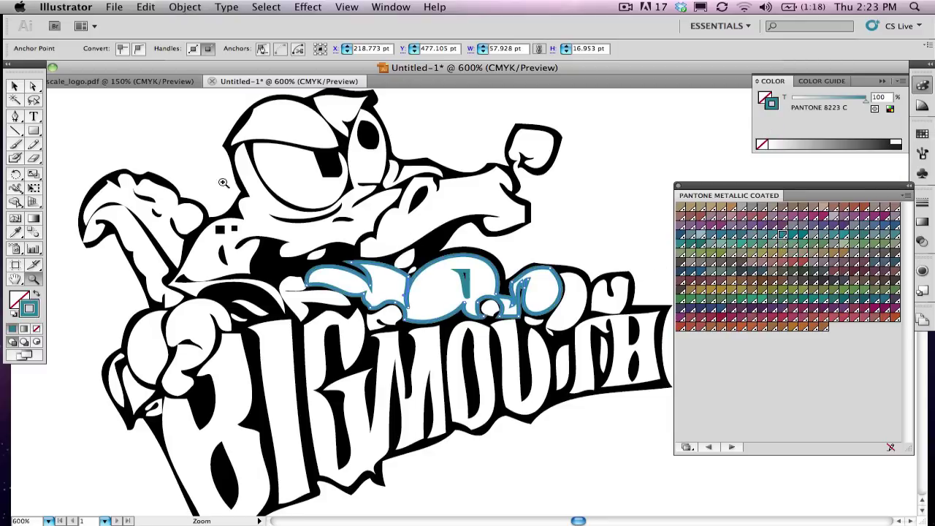
pyautogui.click(15, 86)
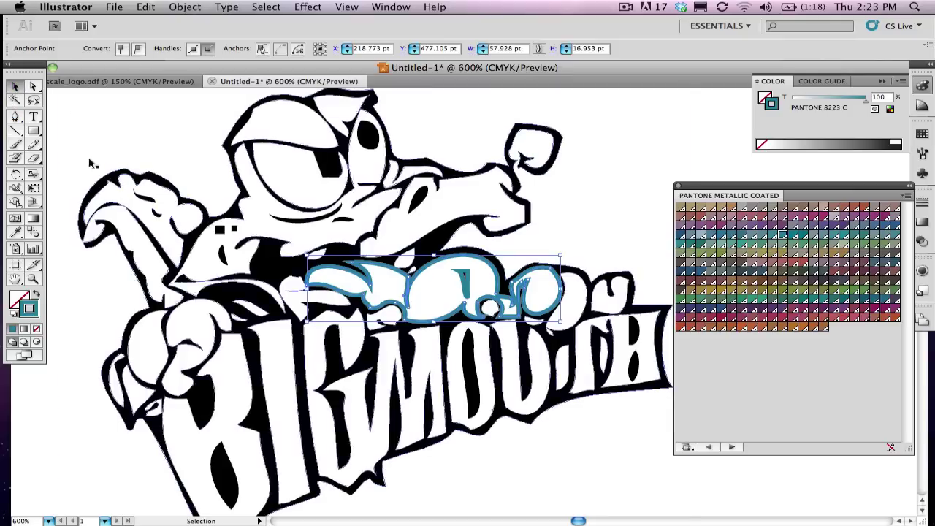
# - Select all the artwork and stroke it with PANTONE 8223 C, then olive PANTONE 8663 C
pyautogui.click(124, 184)
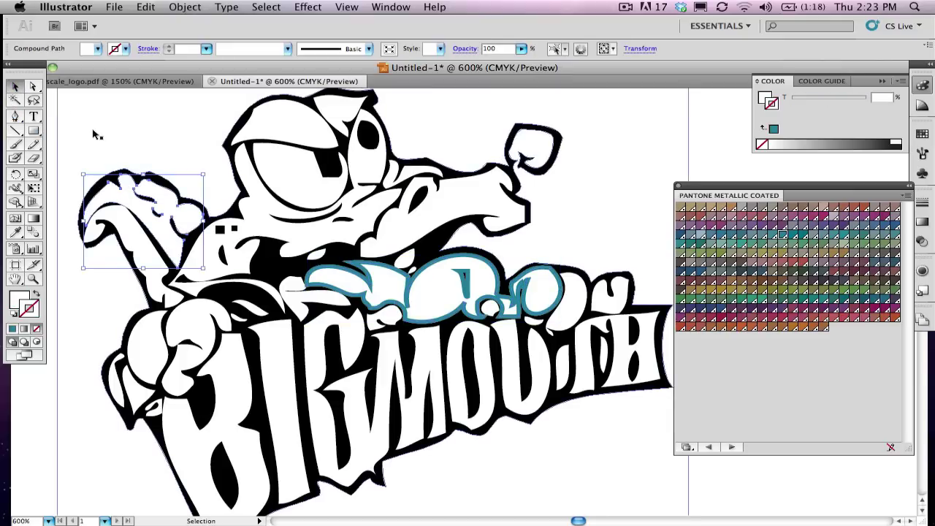
pyautogui.moveTo(51, 133); pyautogui.dragTo(539, 399)
pyautogui.press('super+a')
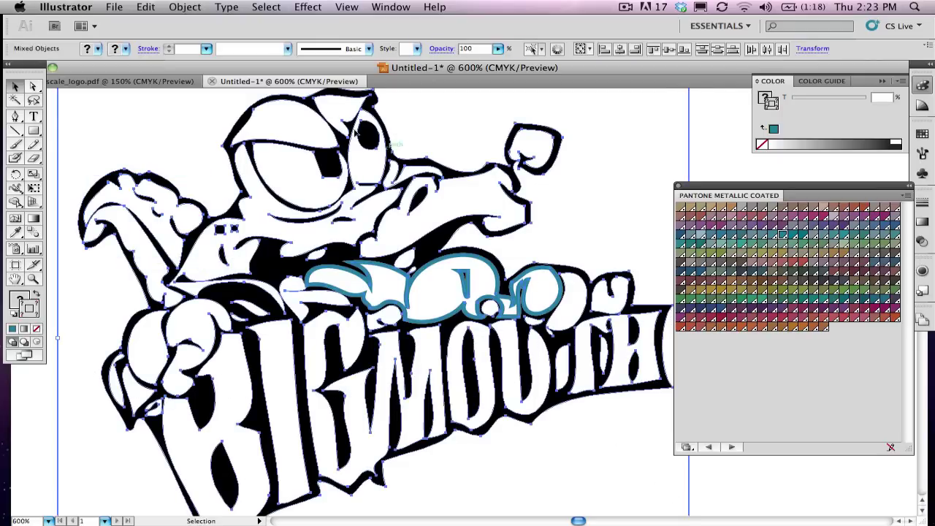
pyautogui.click(782, 238)
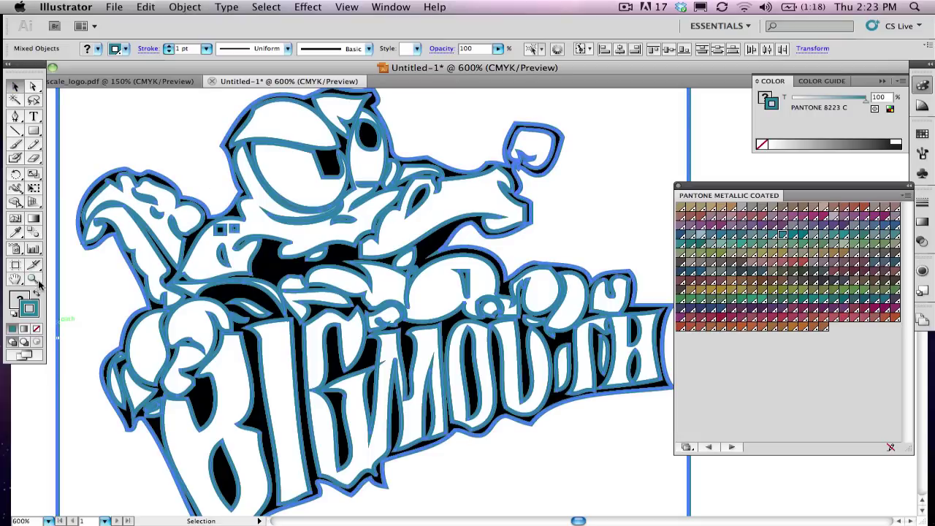
pyautogui.click(32, 278)
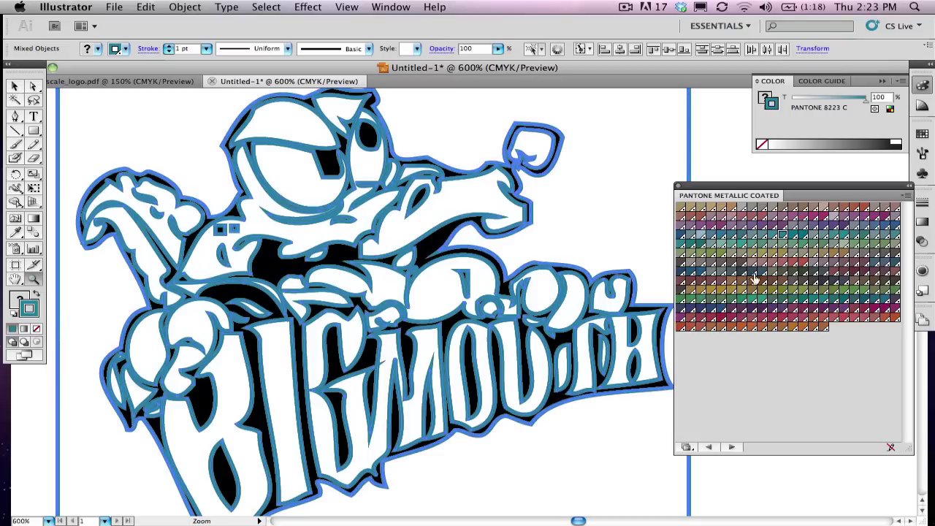
pyautogui.click(780, 292)
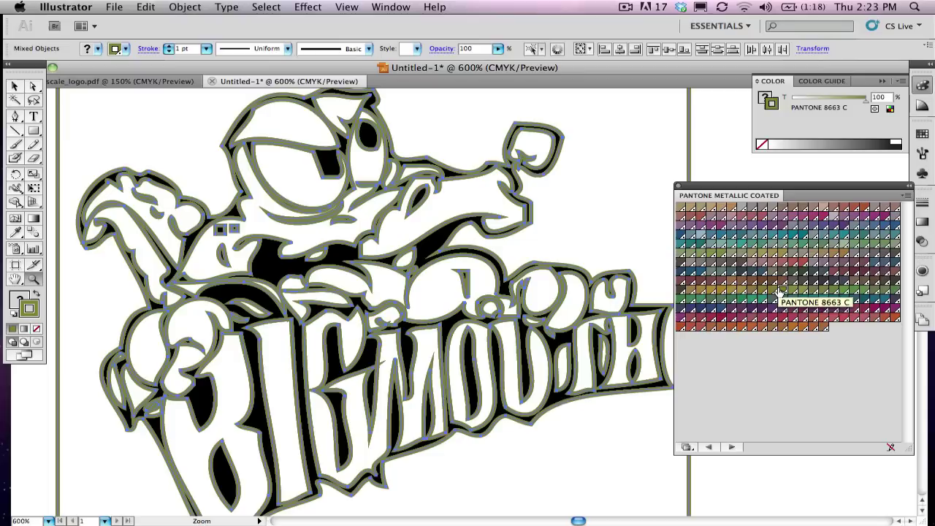
# - Set every stroke to None and select the logo's outer silhouette shape
pyautogui.click(38, 330)
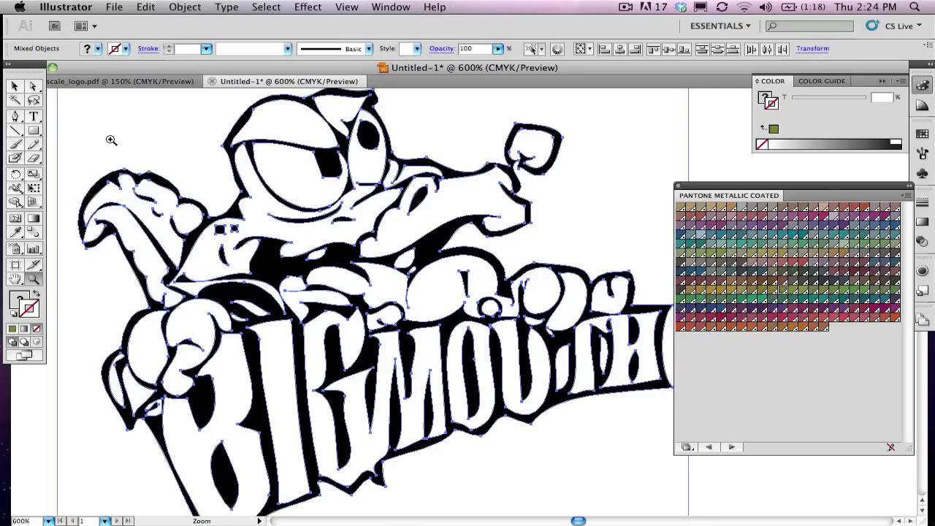
pyautogui.click(16, 86)
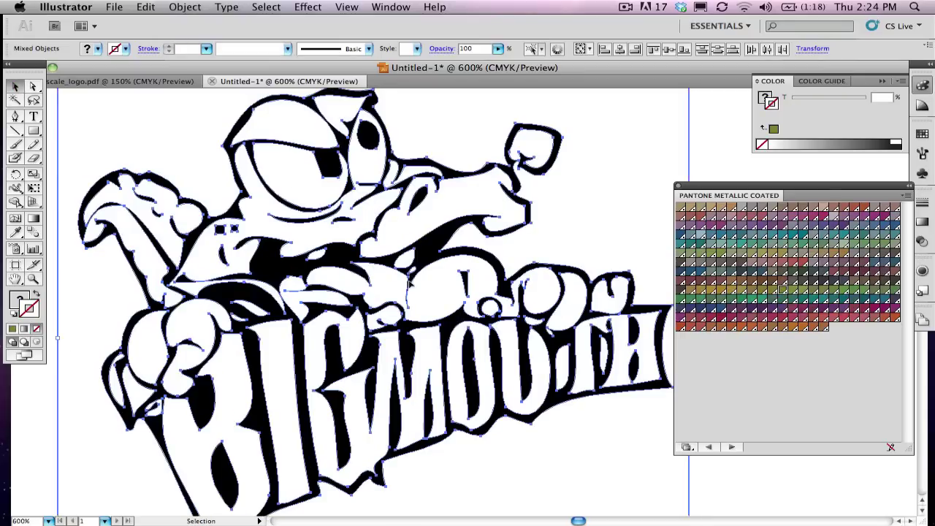
pyautogui.click(488, 271)
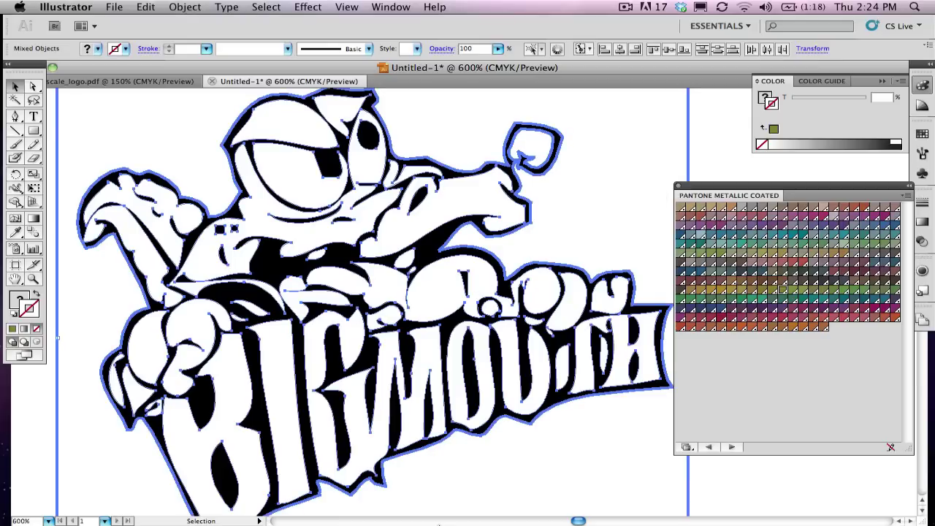
# - Fill the tongue compound path with PANTONE 8220 C and remove its stroke
pyautogui.click(742, 503)
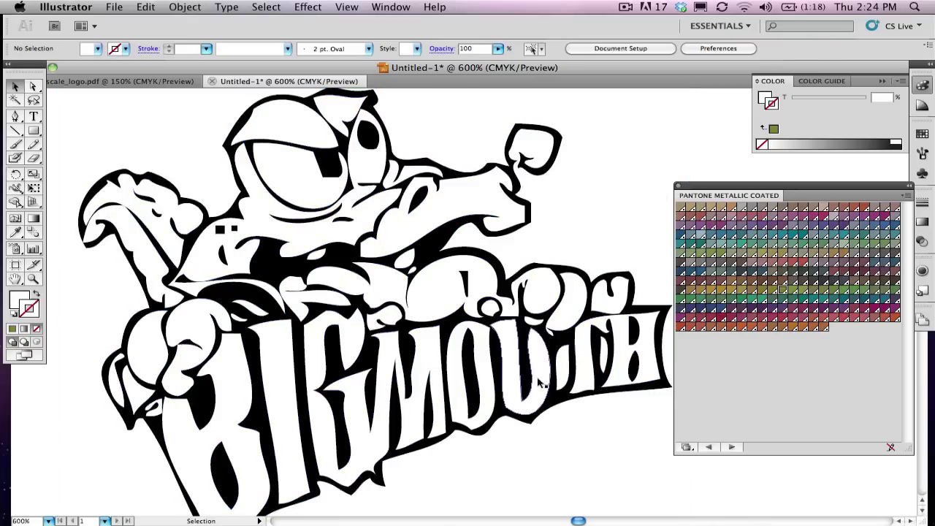
pyautogui.click(439, 322)
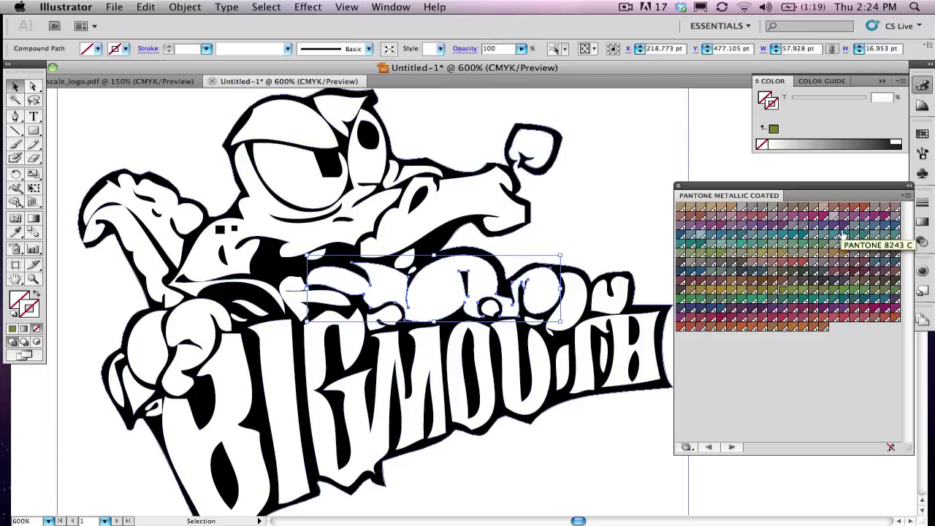
pyautogui.click(751, 235)
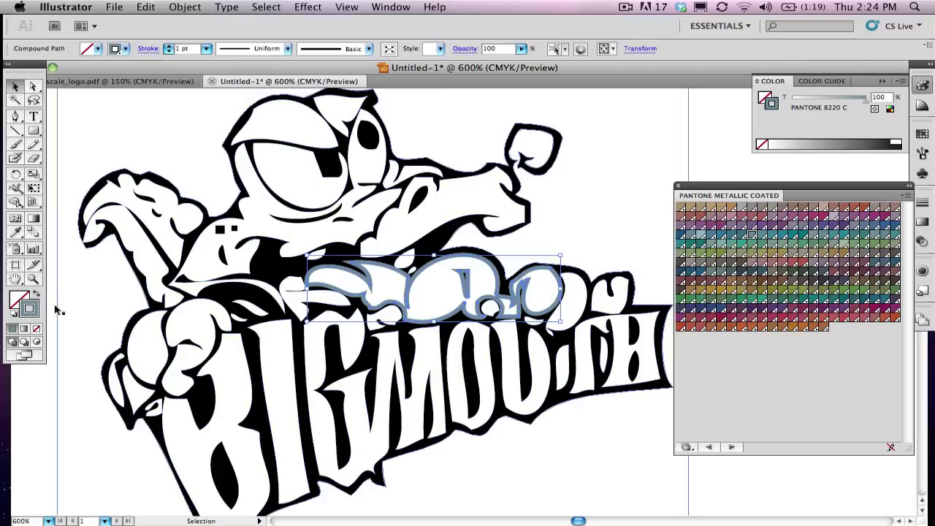
pyautogui.click(36, 330)
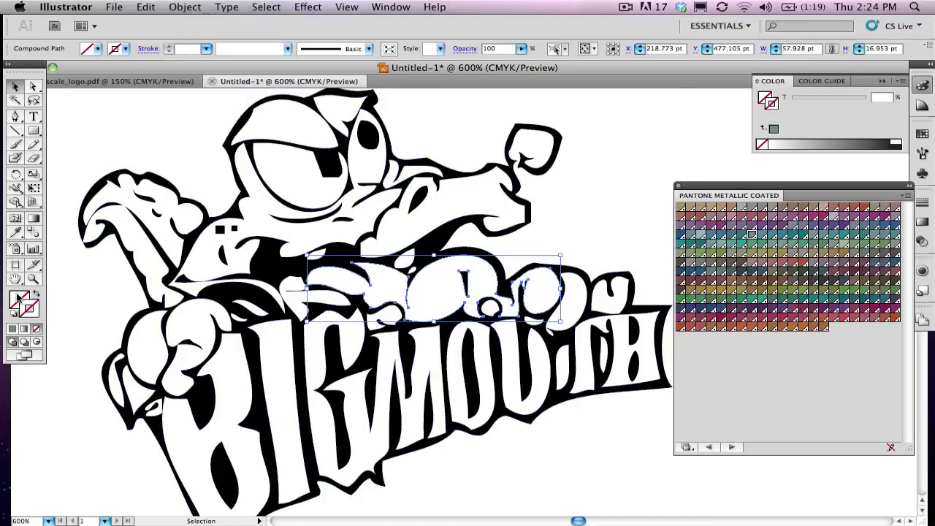
pyautogui.click(751, 236)
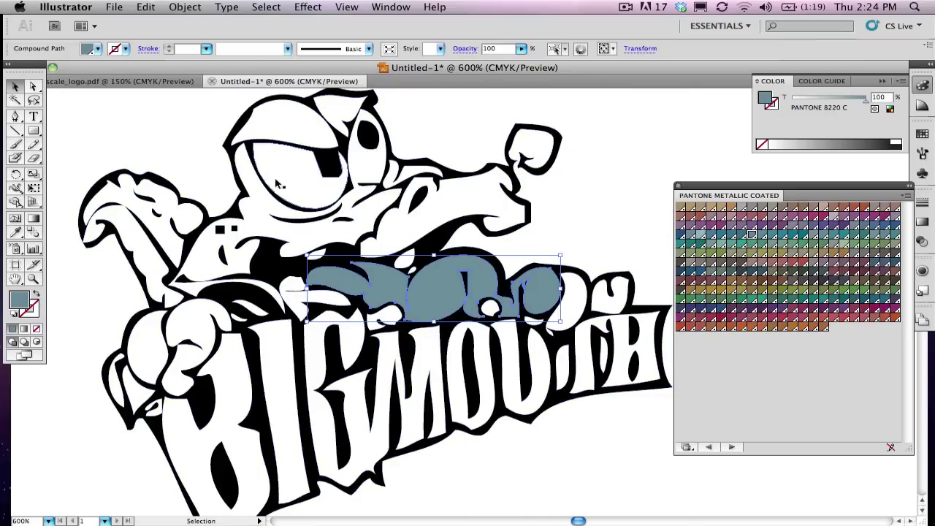
# - Eyedrop the tongue's PANTONE 8220 C fill onto the alligator's eye shape
pyautogui.press('super+a')
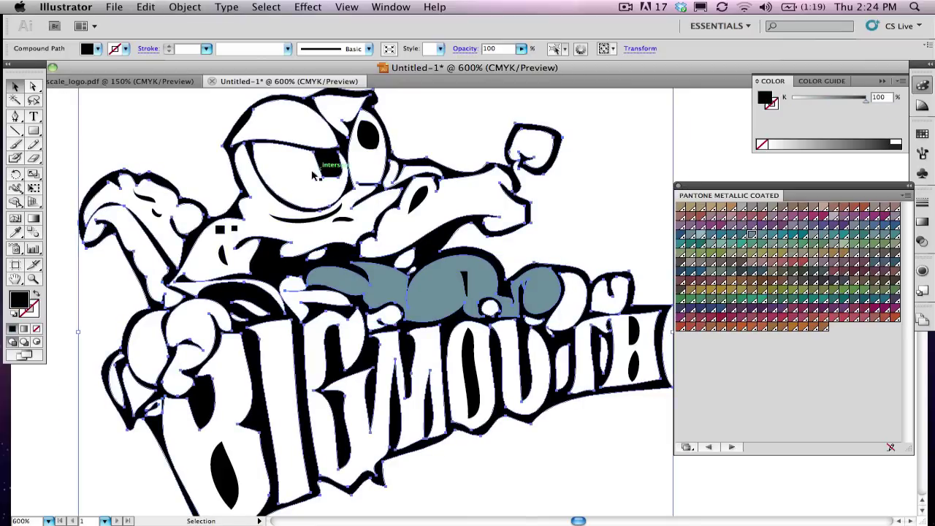
pyautogui.click(312, 176)
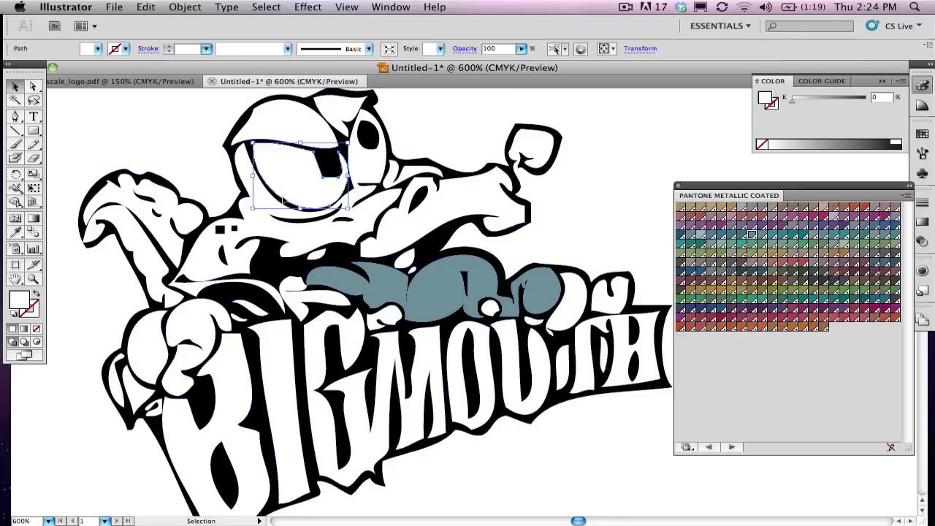
pyautogui.click(14, 234)
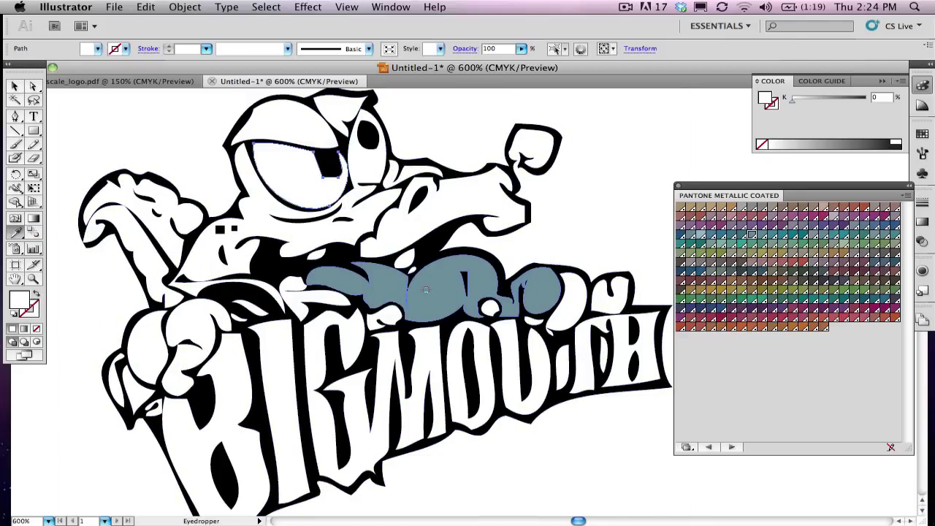
pyautogui.click(433, 292)
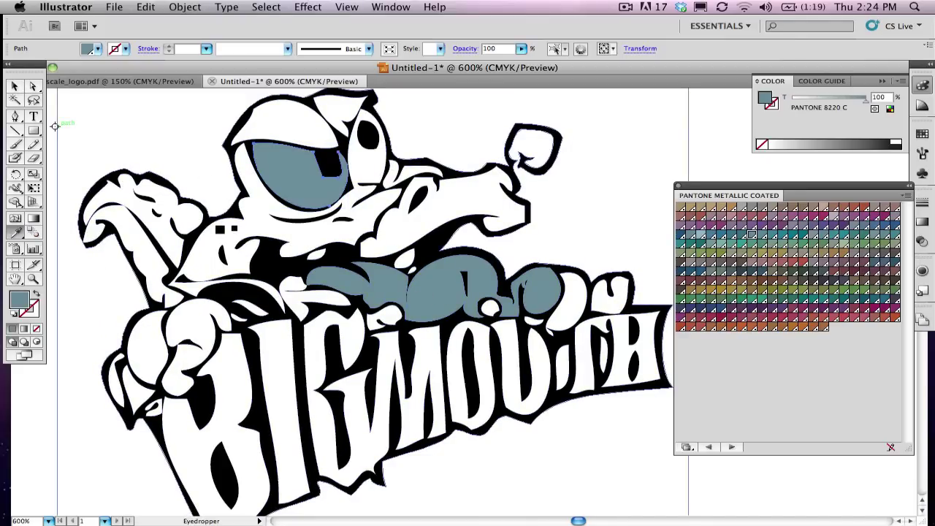
pyautogui.click(14, 86)
pyautogui.click(79, 93)
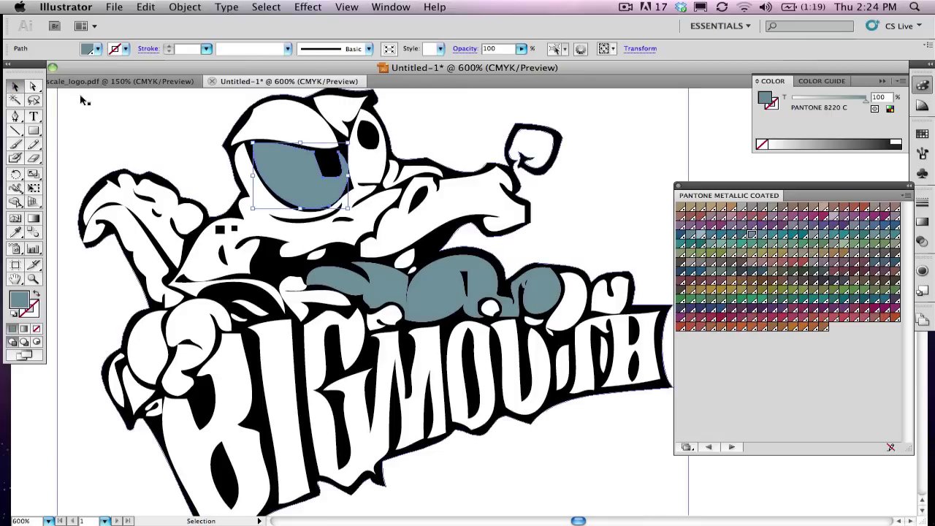
pyautogui.click(34, 279)
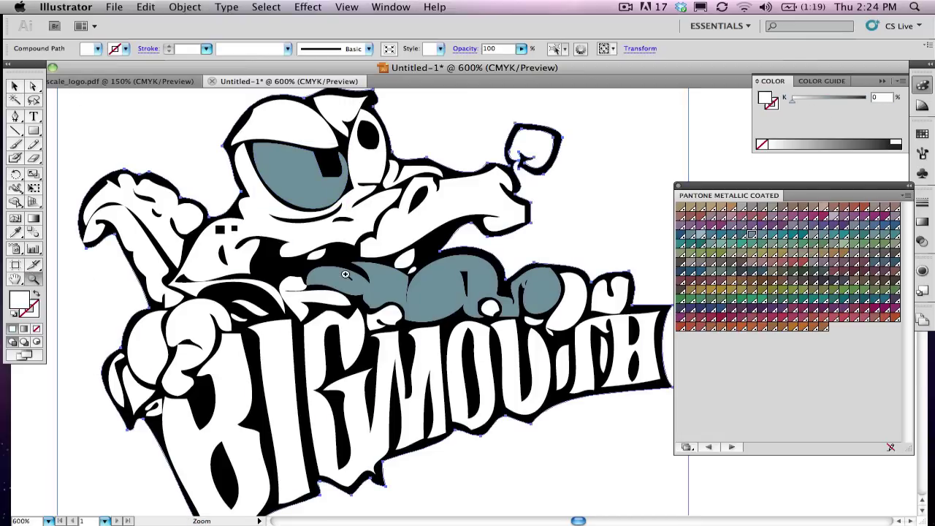
# - Zoom out to fit the whole logo and bring up File > Save As
pyautogui.keyDown('alt'); pyautogui.click(391, 269); pyautogui.keyUp('alt')
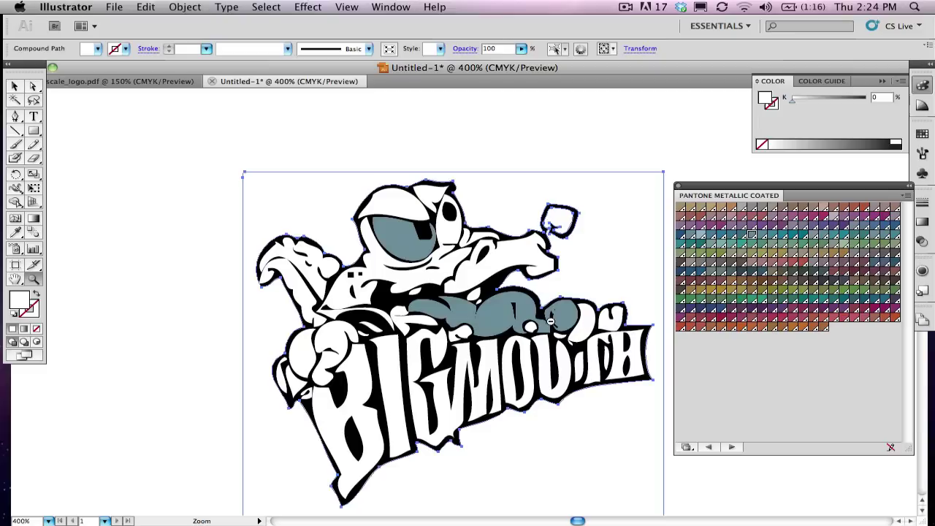
pyautogui.keyDown('alt'); pyautogui.click(552, 324); pyautogui.keyUp('alt')
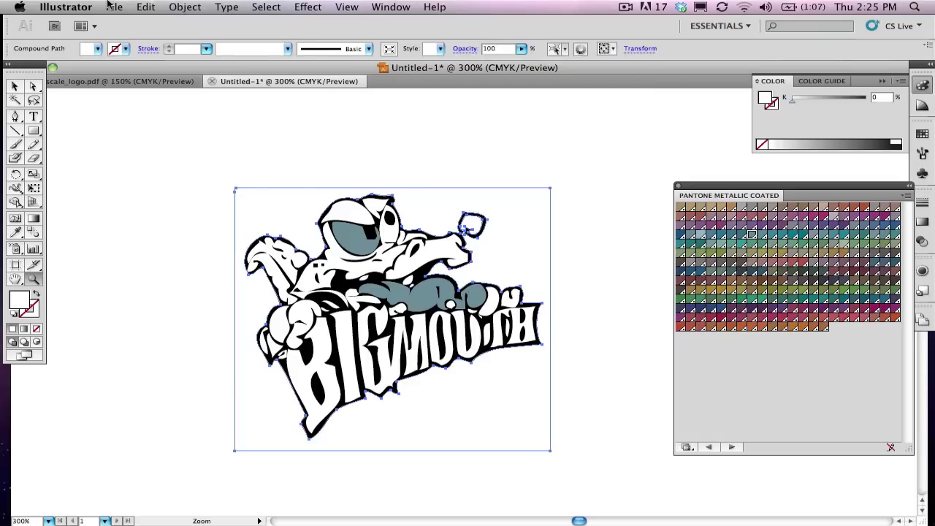
pyautogui.click(108, 5)
pyautogui.click(139, 155)
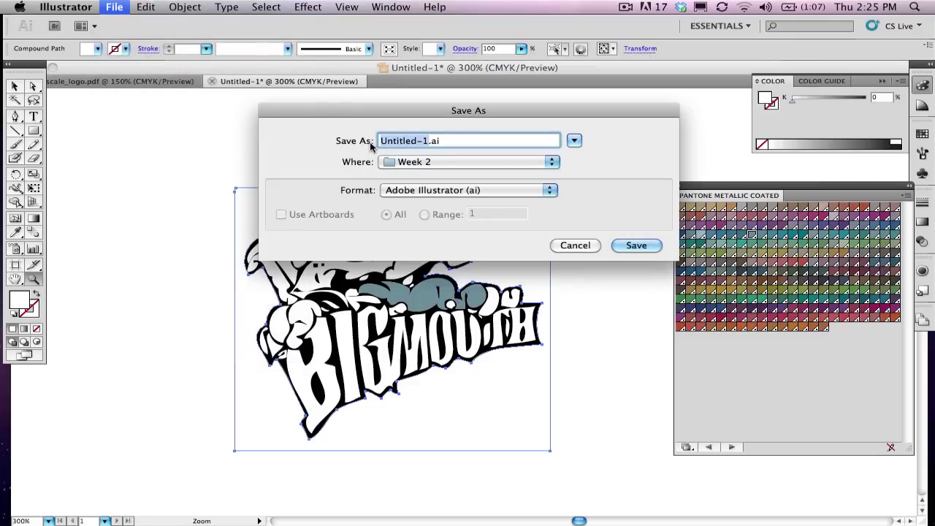
# - Save the logo as LOGO_COLOR.ai on the Desktop with default Illustrator options
pyautogui.press('BackSpace')
pyautogui.write('LOG')
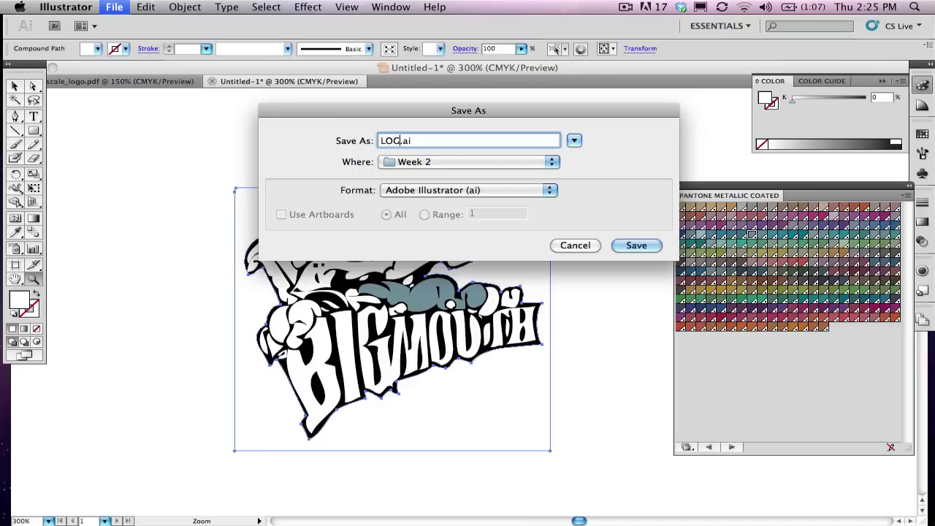
pyautogui.write('O')
pyautogui.press('BackSpace')
pyautogui.write('_COLOR')
pyautogui.click(466, 162)
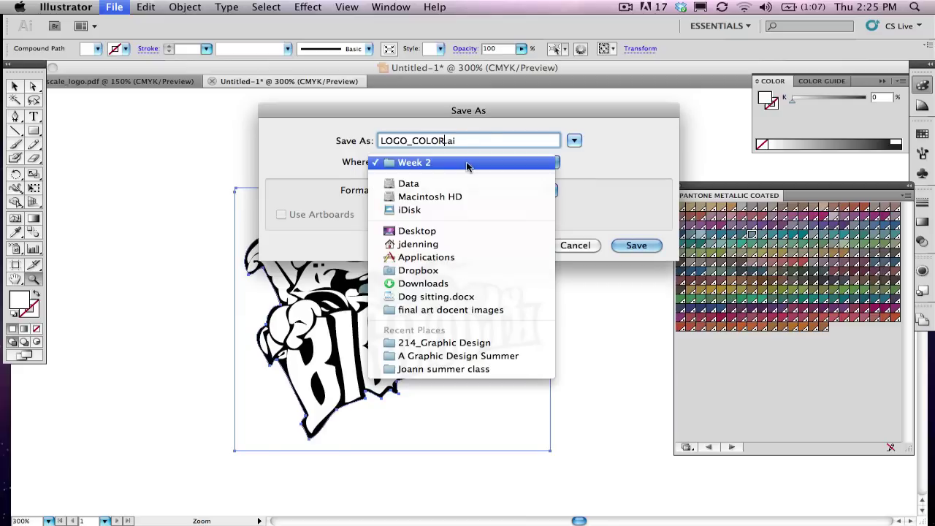
pyautogui.click(434, 231)
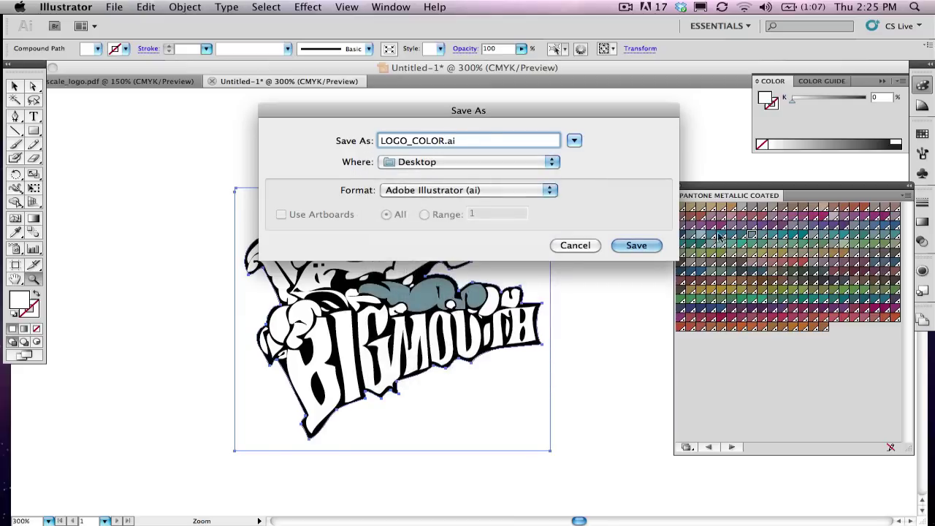
pyautogui.click(626, 246)
pyautogui.click(612, 71)
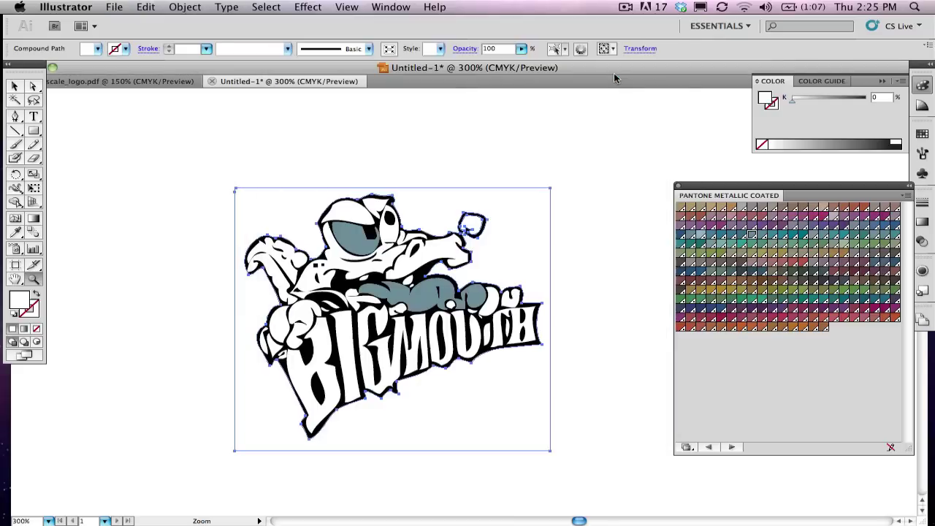
pyautogui.press('super+equal')
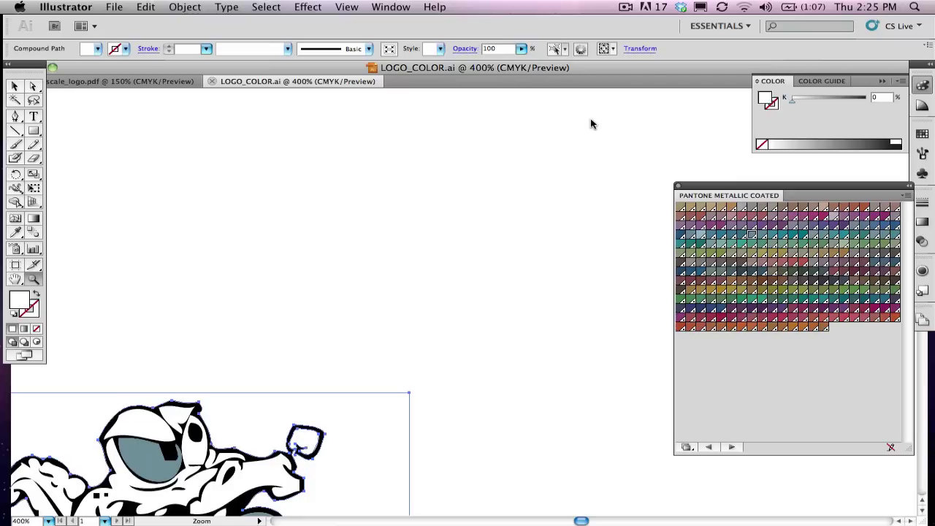